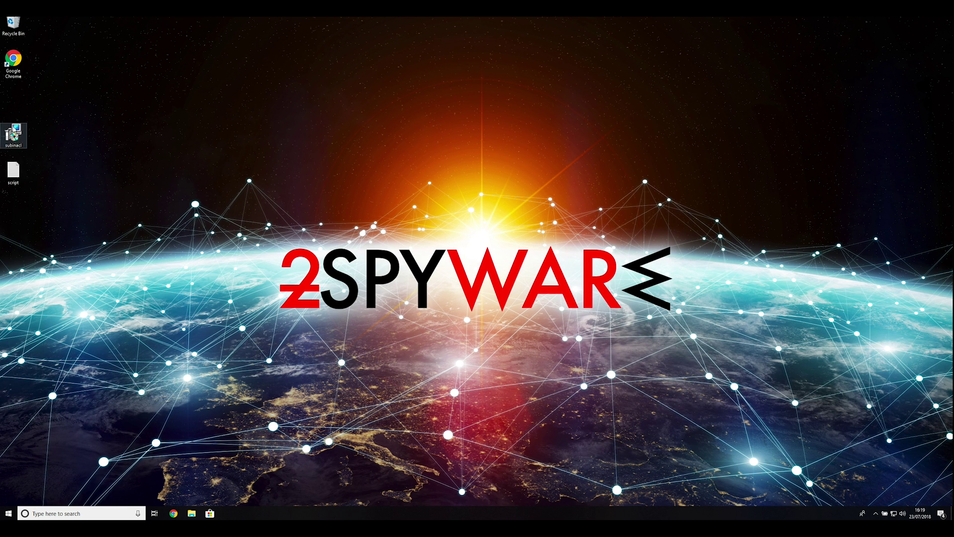
Step: Install SubInAcl.exe into the default folder, accepting the EULA and approving the UAC prompt
double_click(14, 134)
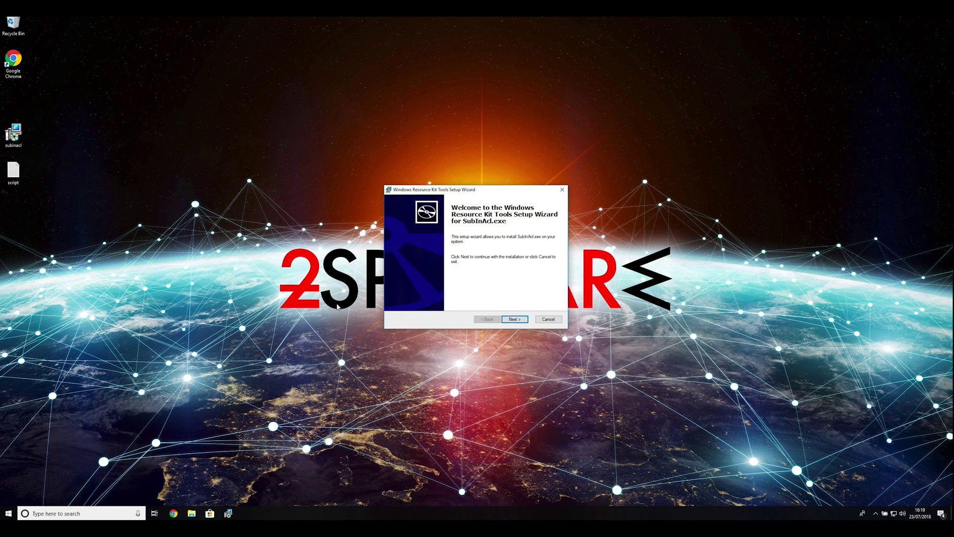
click(515, 320)
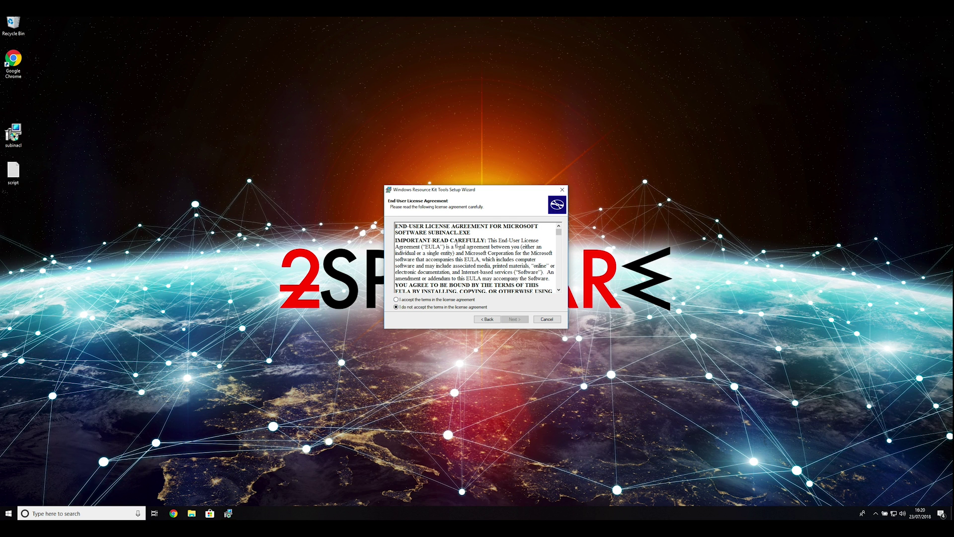
drag(560, 234, 560, 293)
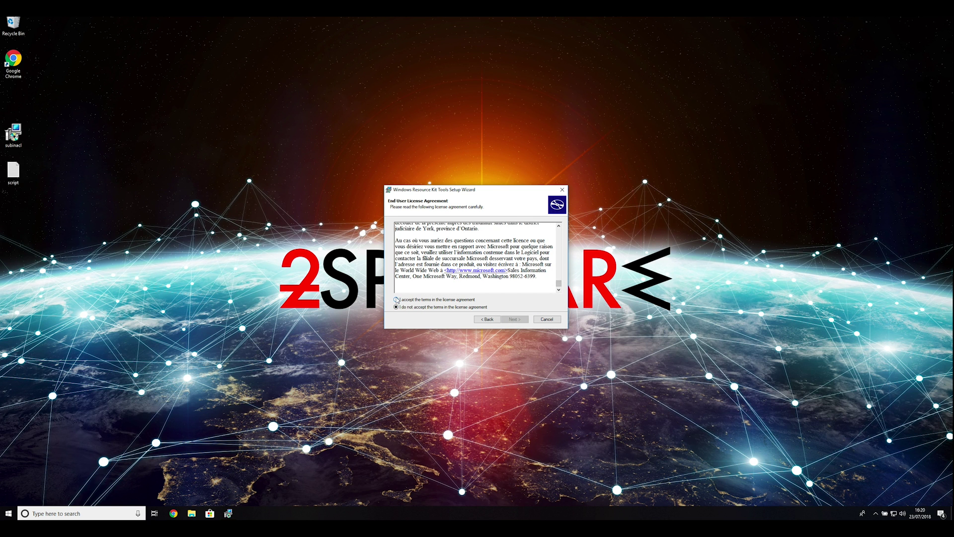
click(397, 300)
click(517, 320)
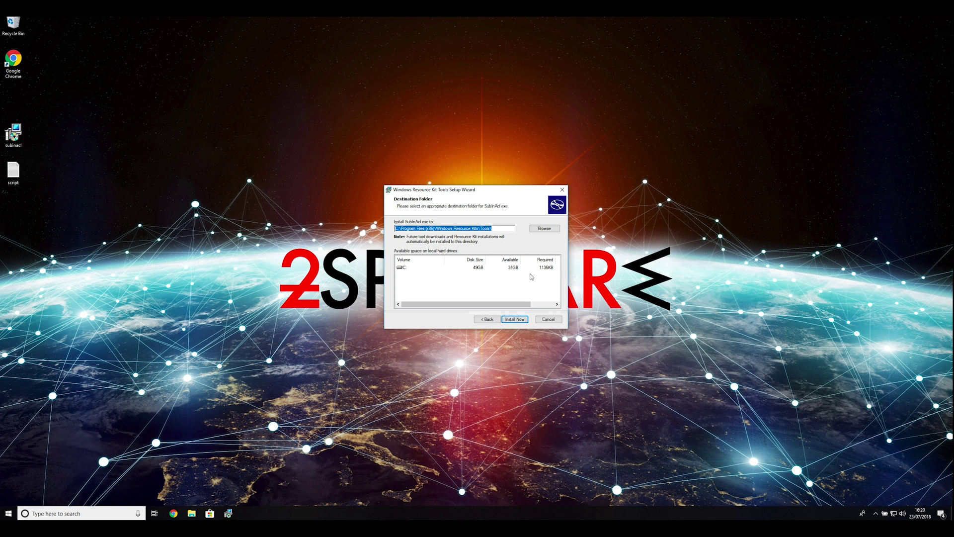
click(518, 271)
click(517, 319)
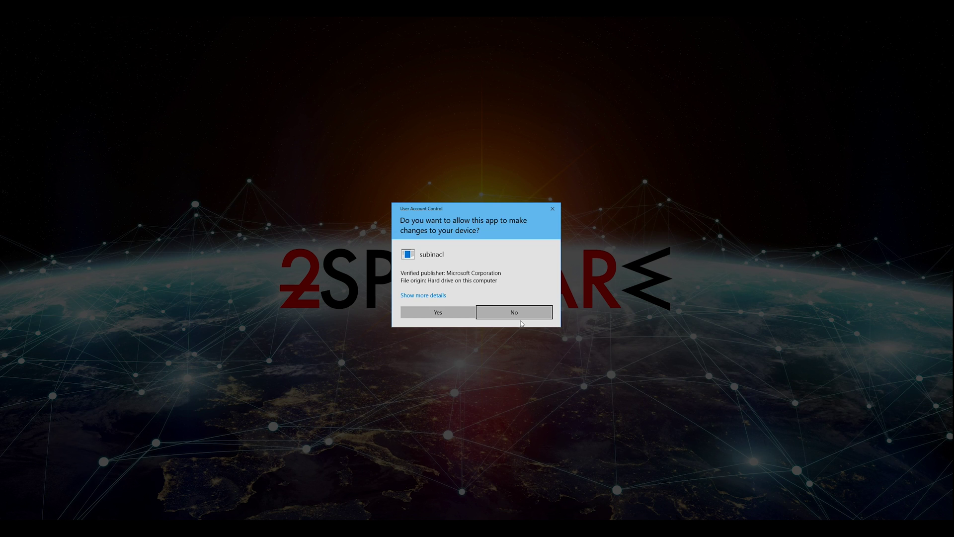
click(438, 314)
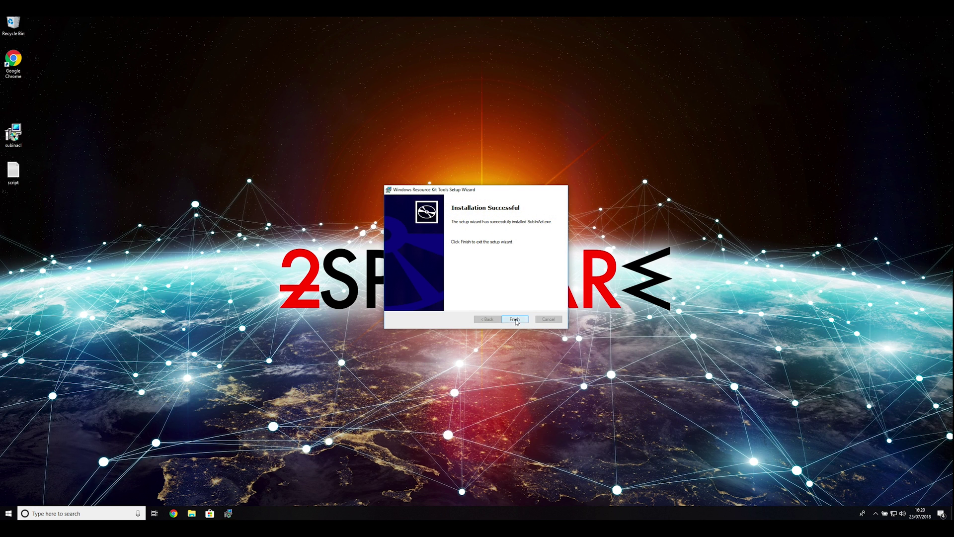
click(516, 320)
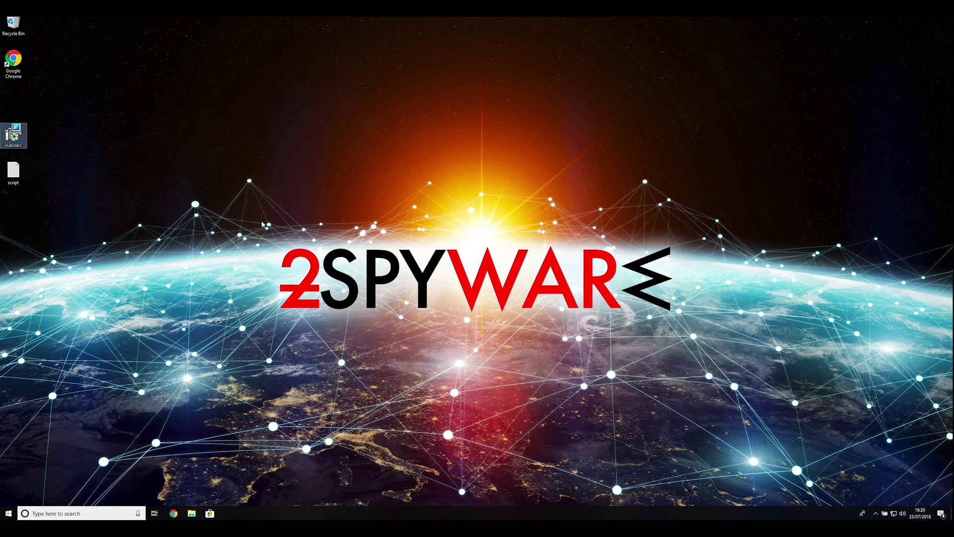
Step: Launch System Configuration by running msconfig from the Run box
click(58, 198)
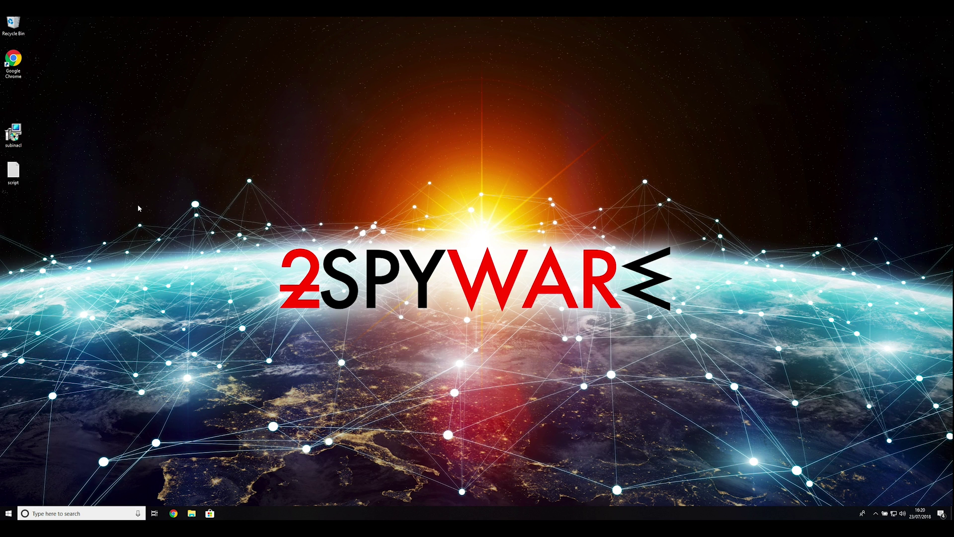
key(super+r)
click(57, 467)
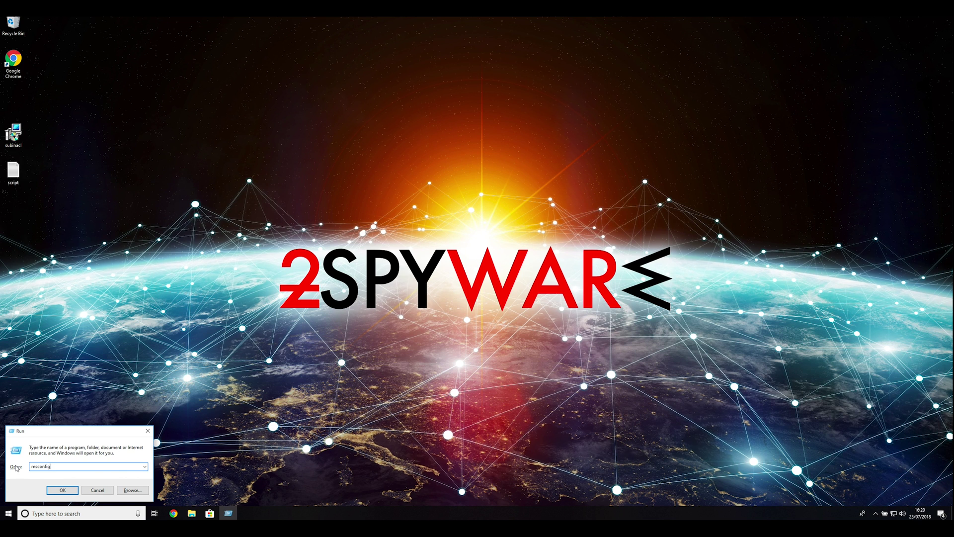
text(msconfi)
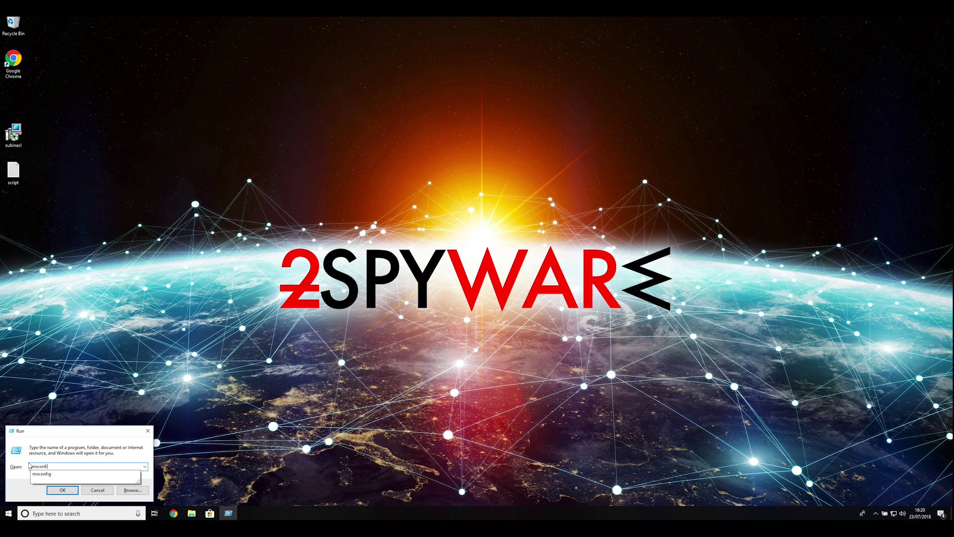
text(g)
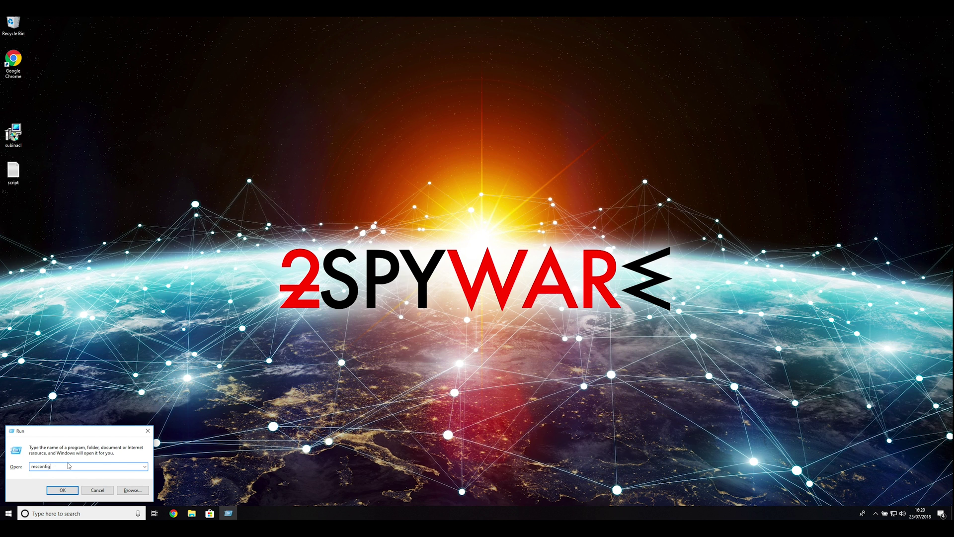
click(63, 490)
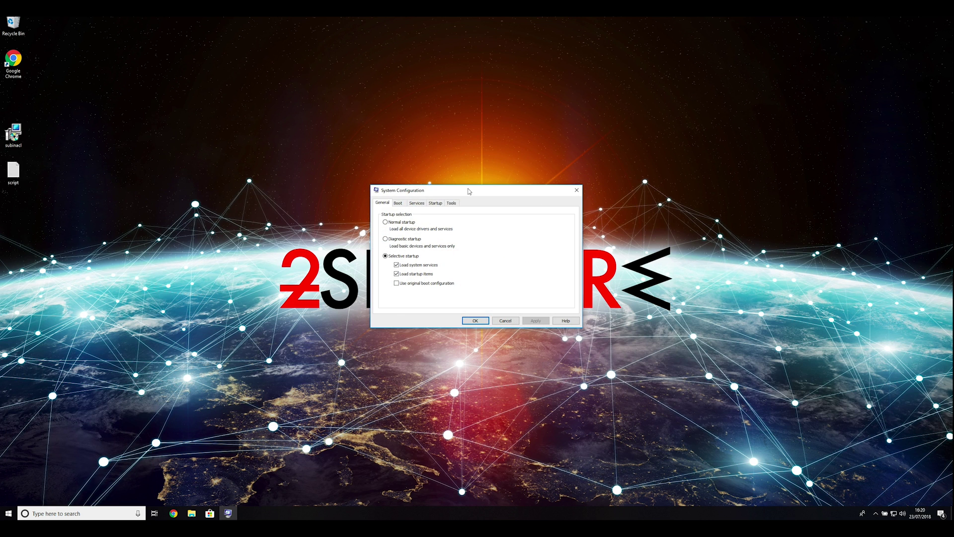
Step: Enable Safe boot with Network on the Boot tab and apply the change
drag(468, 191, 493, 154)
click(424, 168)
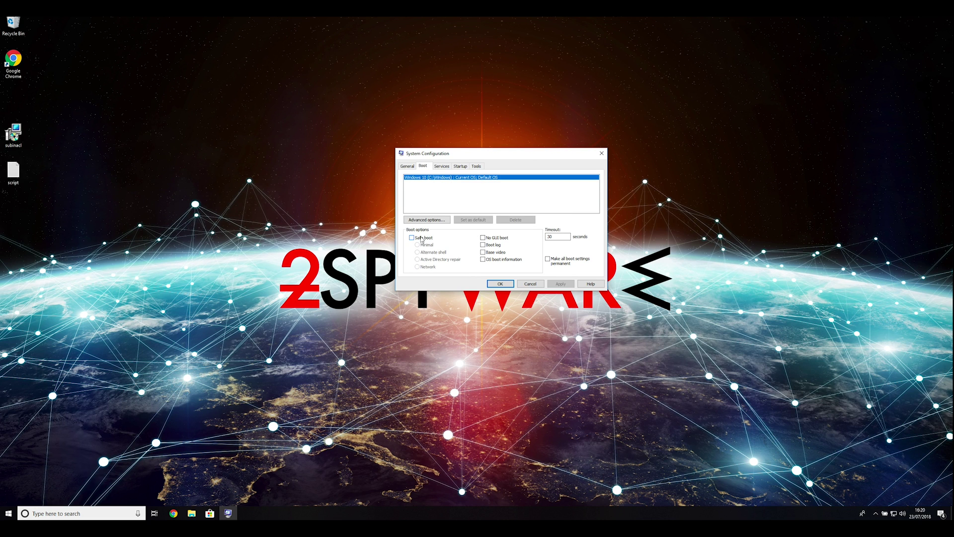
click(411, 238)
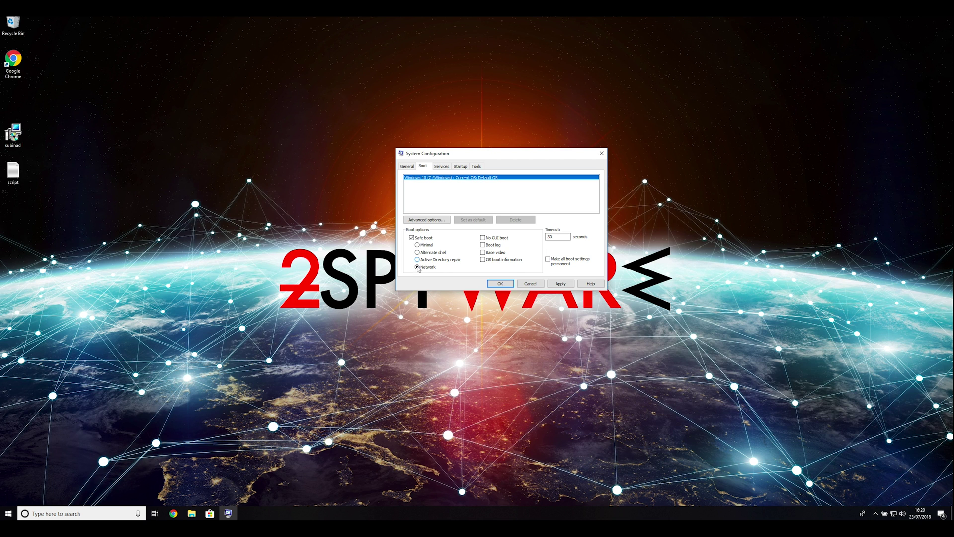
click(564, 285)
click(500, 284)
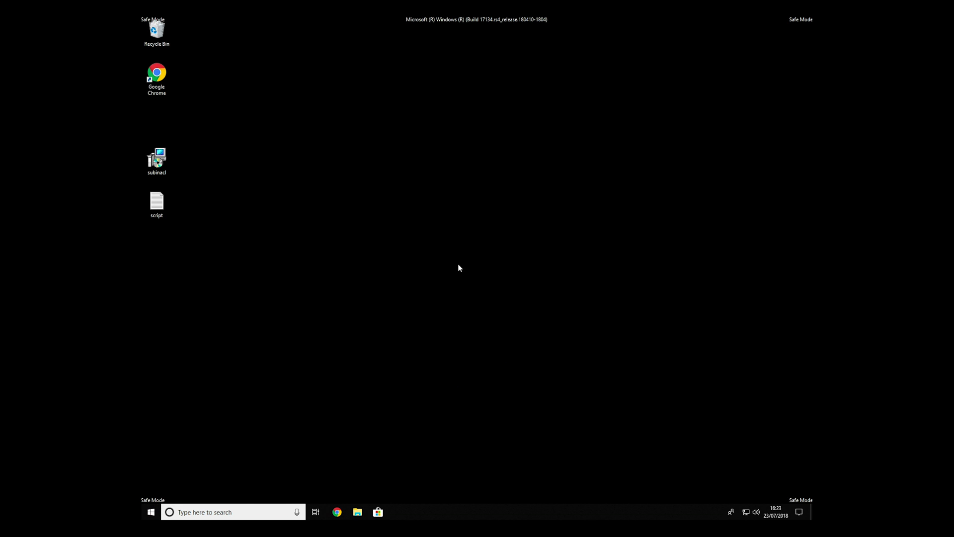
drag(232, 239, 141, 141)
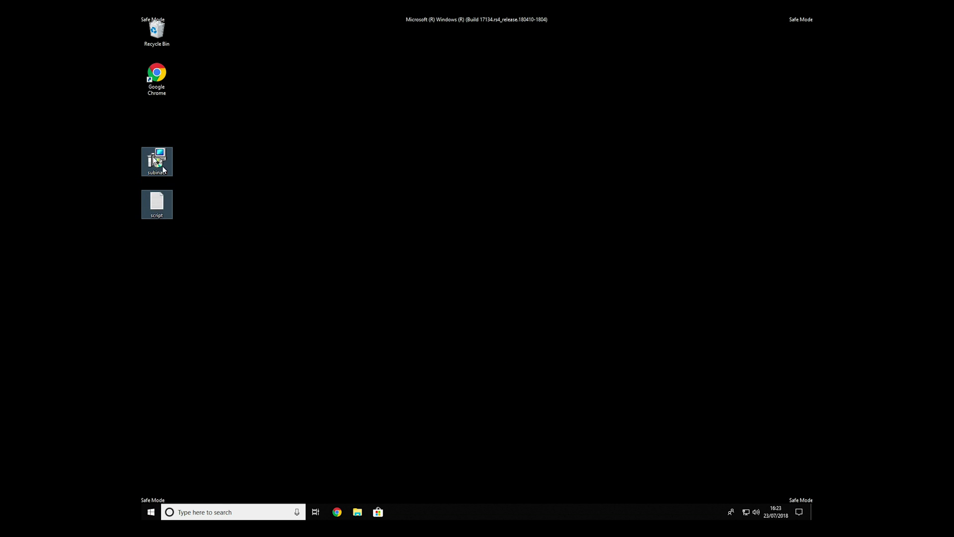
Step: Open script.txt from the desktop in Notepad
click(175, 202)
double_click(174, 202)
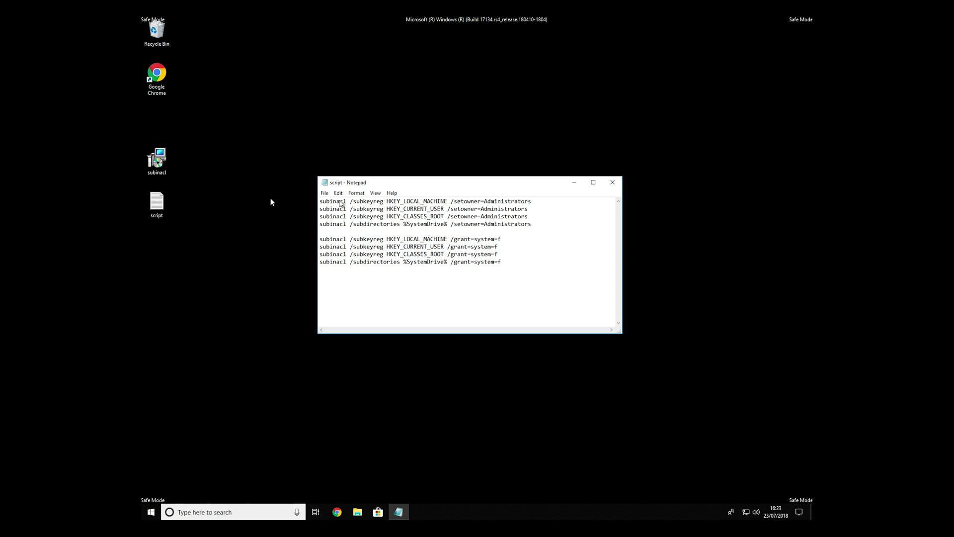
drag(540, 287, 270, 195)
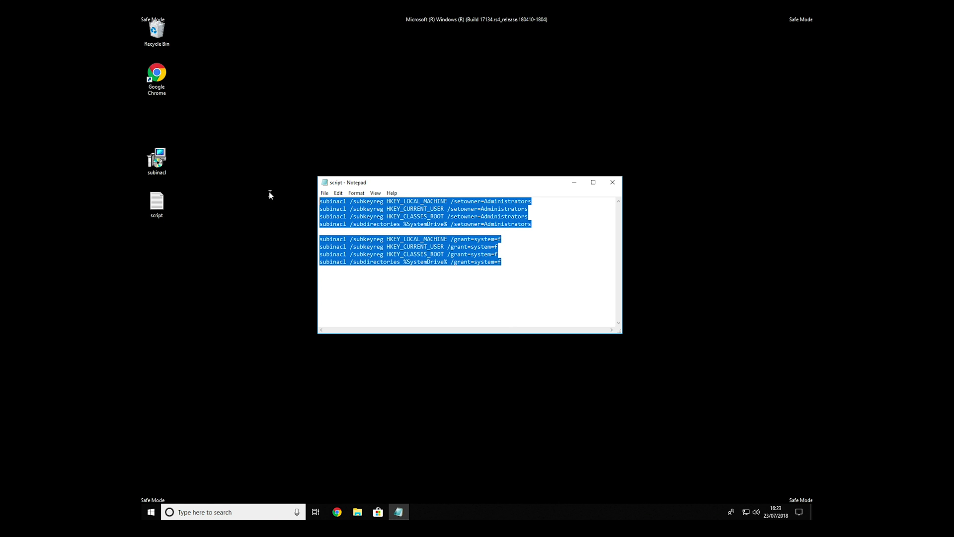
click(518, 266)
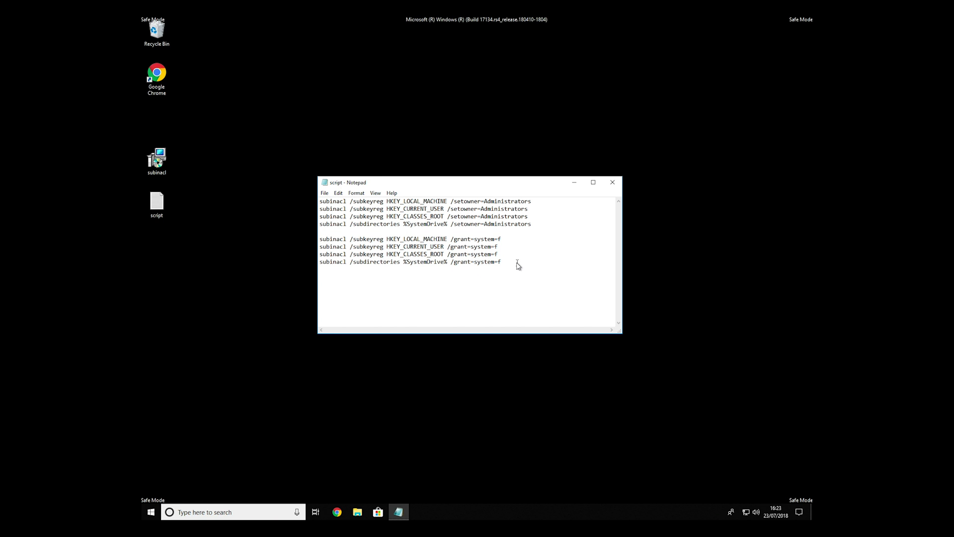
click(516, 271)
Step: Save the script to the Desktop as FIX.BAT with All Files type, then close Notepad
click(325, 193)
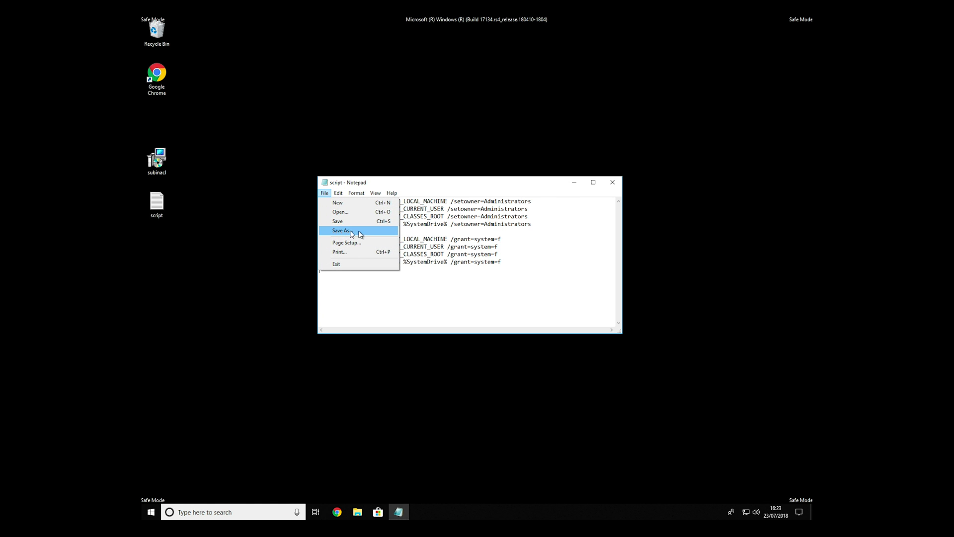
click(339, 231)
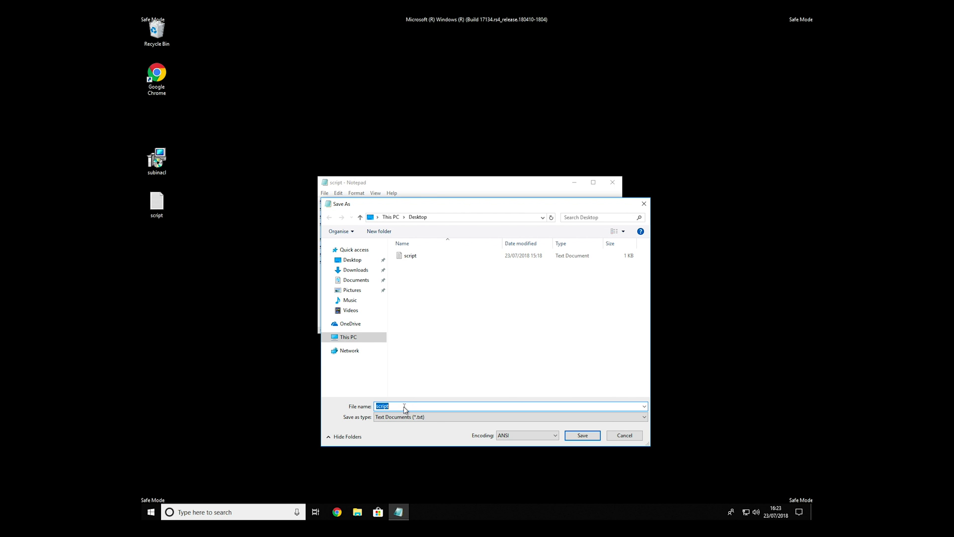
click(413, 217)
click(406, 408)
double_click(386, 407)
text(FIX.BAT)
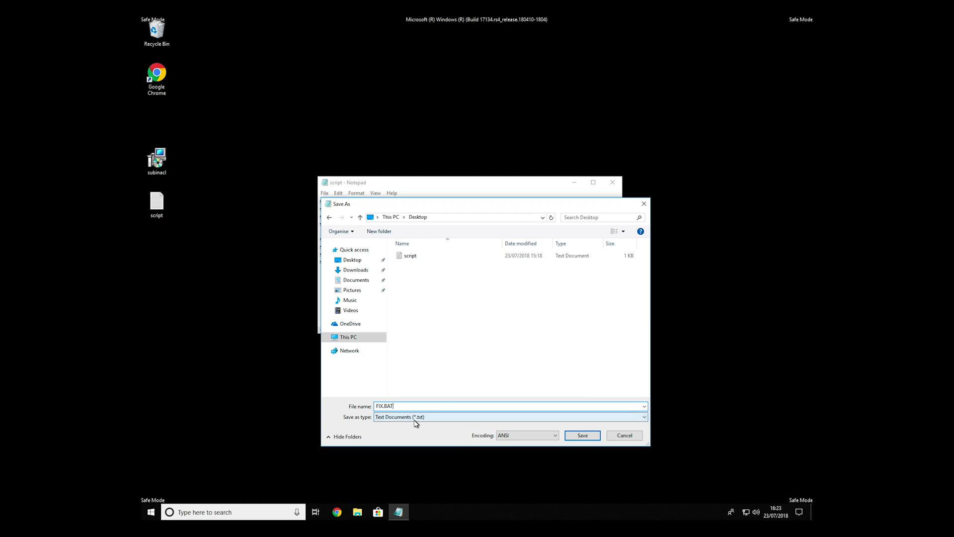
click(416, 419)
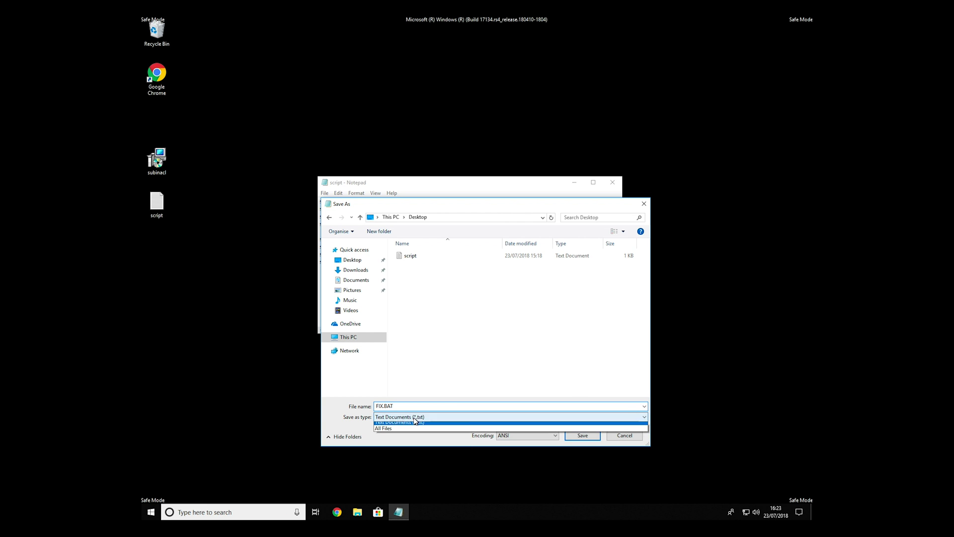
click(384, 431)
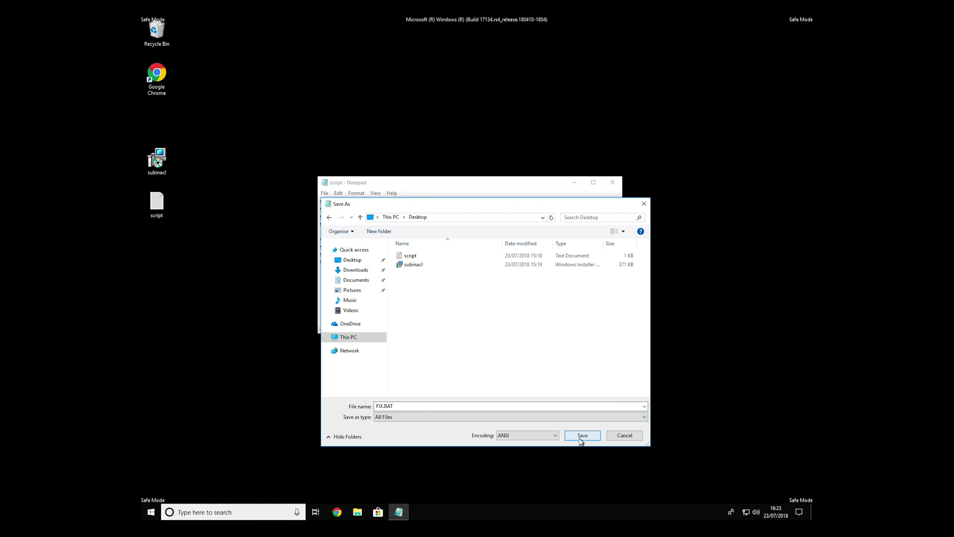
click(580, 437)
key(alt+F4)
Step: Copy FIX.BAT and browse to C:\Program Files (x86)\Windows Resource Kits\Tools
right_click(156, 117)
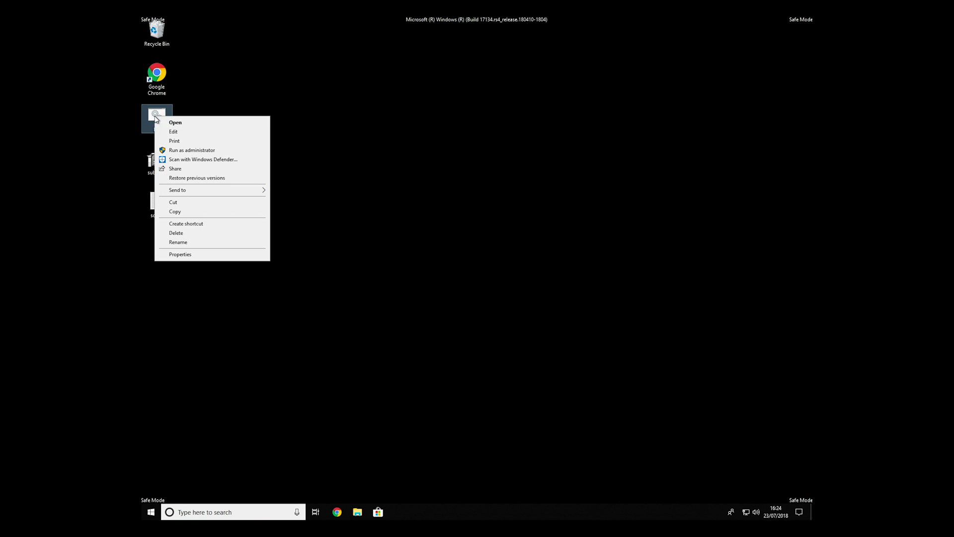
click(213, 211)
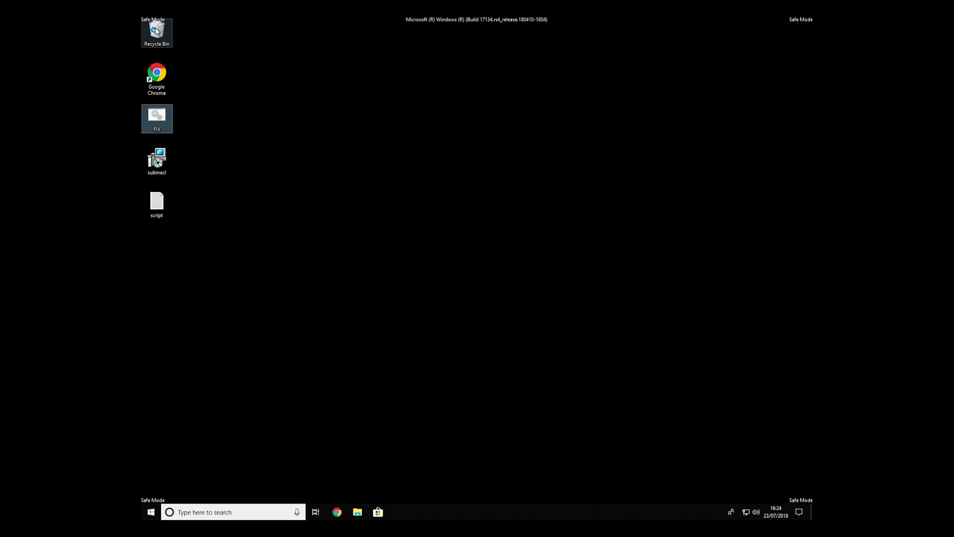
double_click(157, 29)
drag(436, 131, 437, 155)
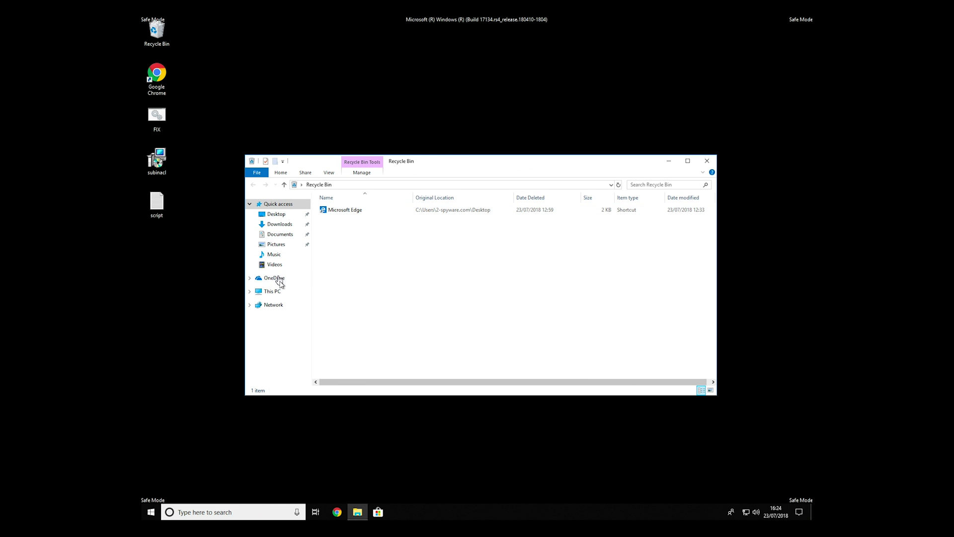
click(282, 293)
double_click(357, 307)
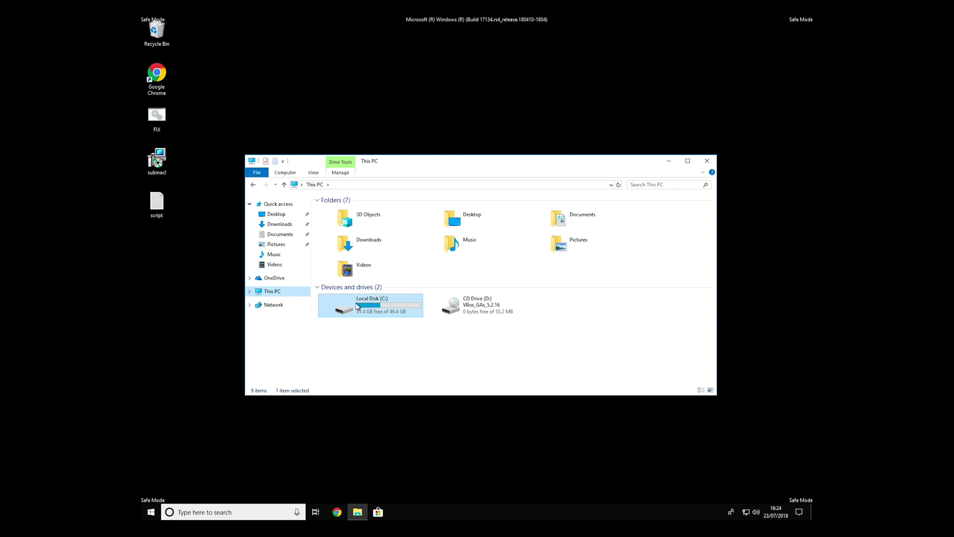
double_click(348, 227)
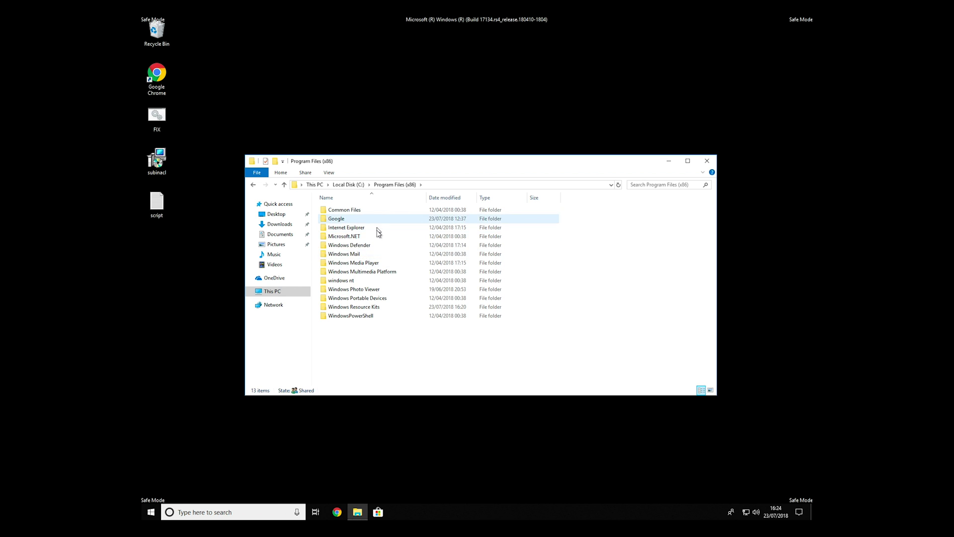
double_click(374, 307)
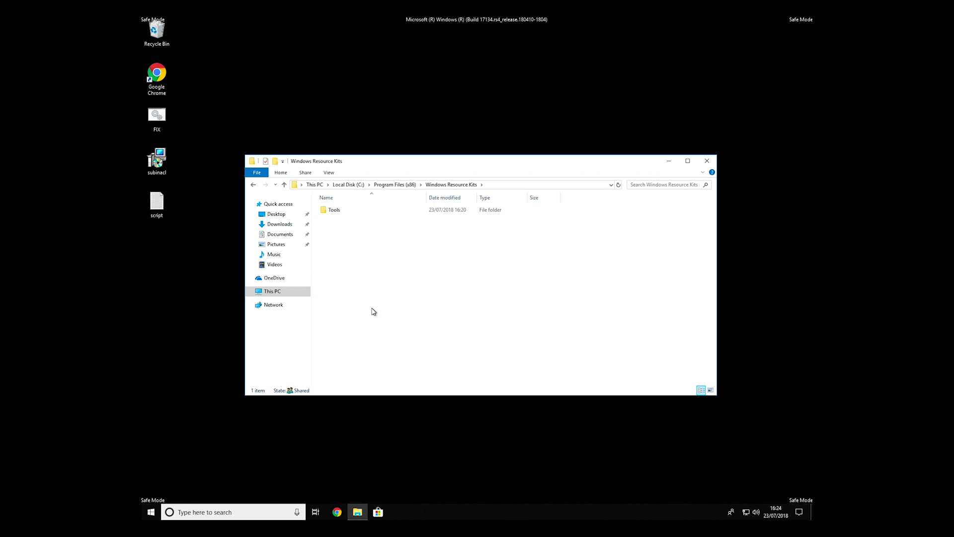
double_click(335, 211)
Step: Paste FIX.BAT into the Tools folder and close the folder window
right_click(369, 281)
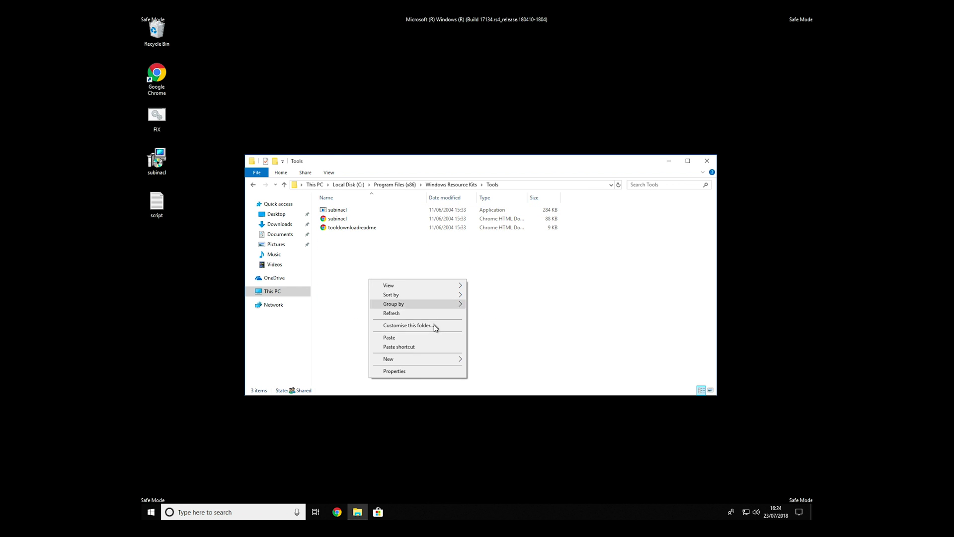
click(428, 338)
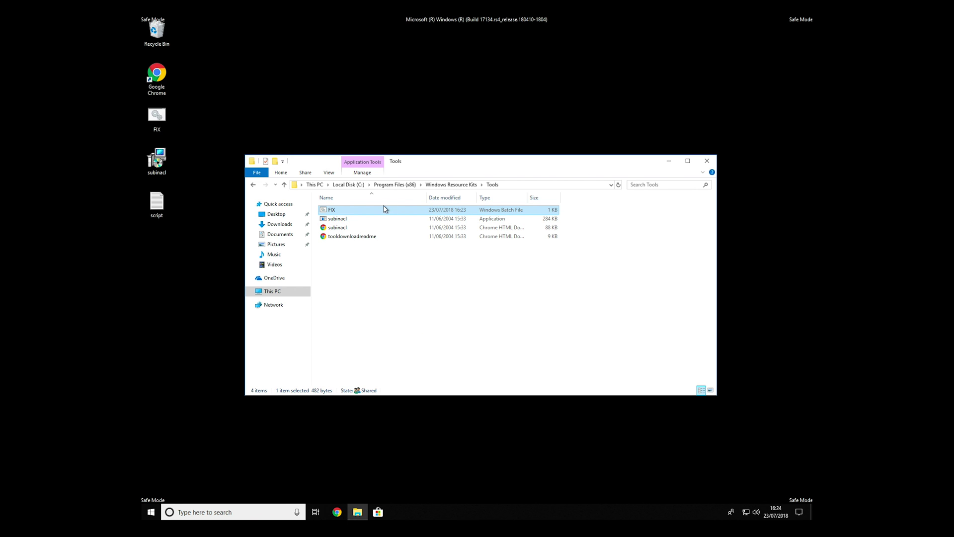
drag(467, 164, 480, 129)
click(445, 255)
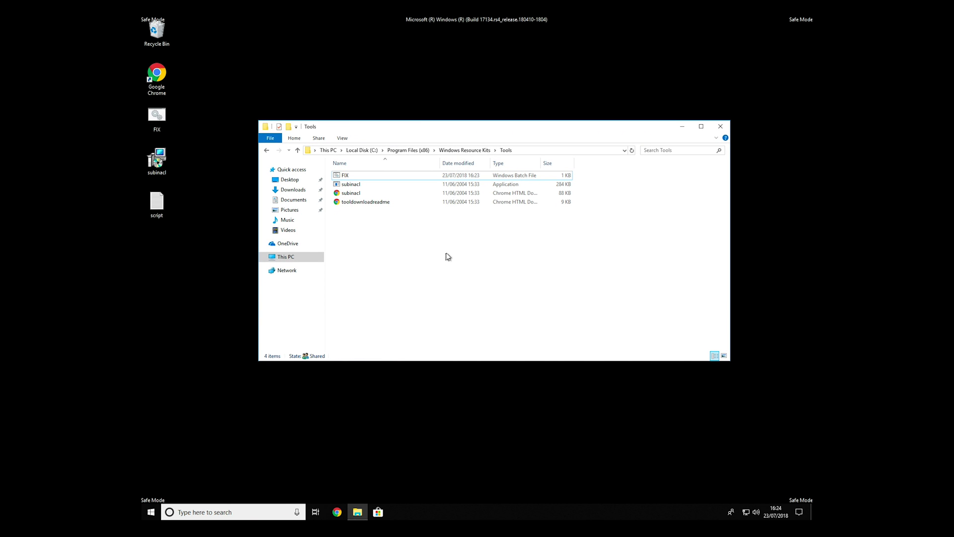
click(721, 126)
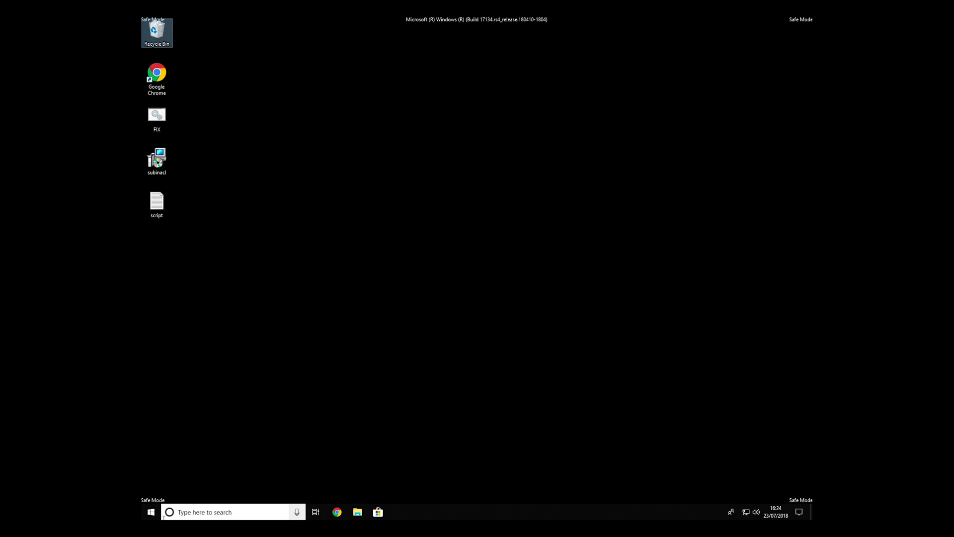
Step: Search for cmd and launch Command Prompt as administrator
click(193, 514)
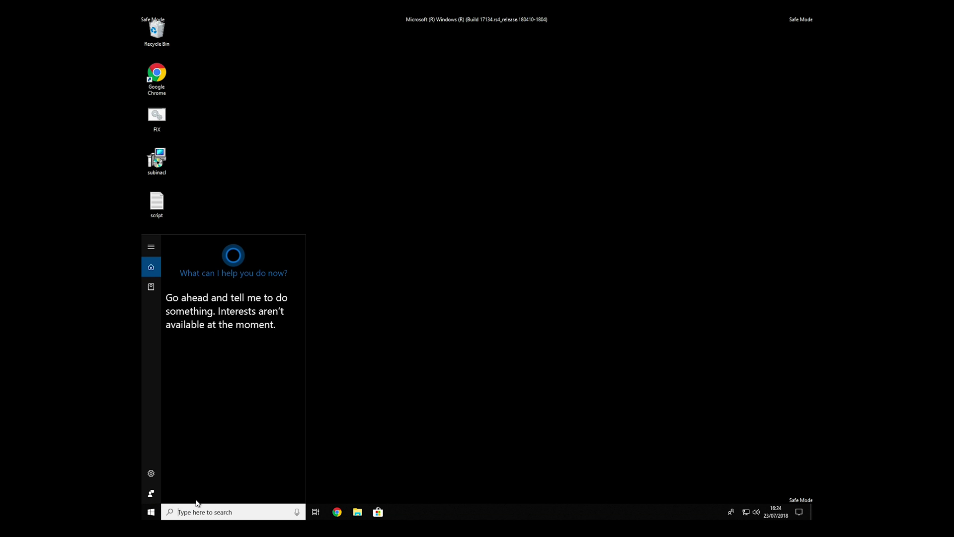
text(cmd)
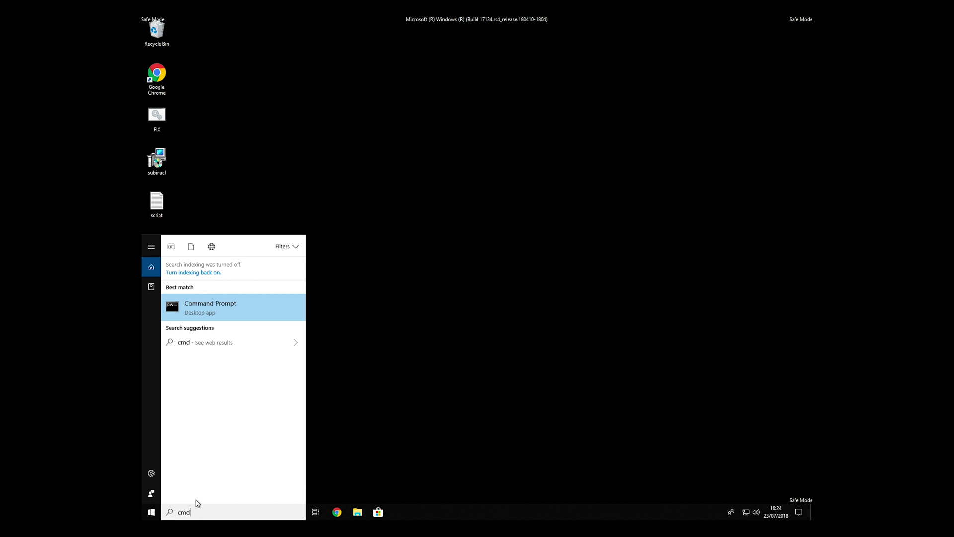
right_click(214, 309)
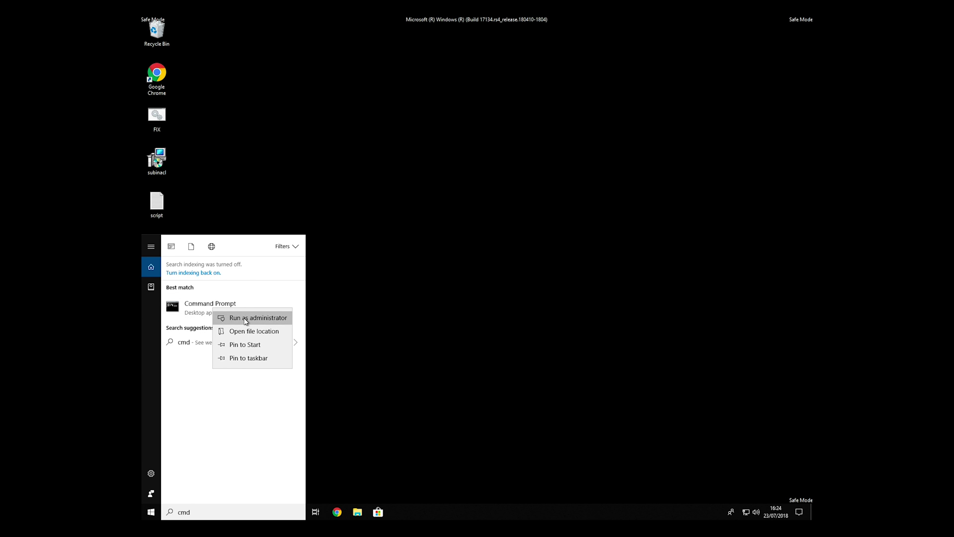
click(245, 320)
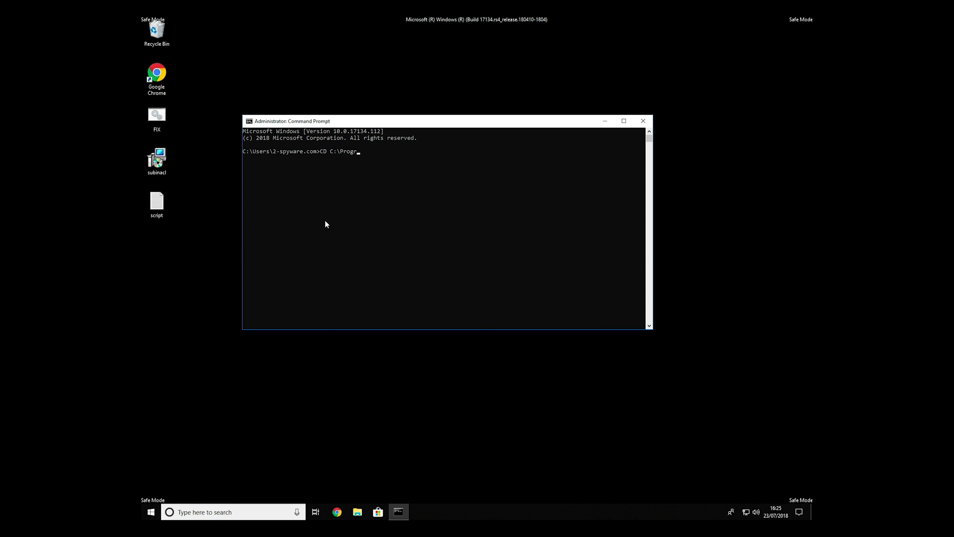
Step: Change into the Windows Resource Kits Tools folder and run FIX.BAT
text(CD C:\Program)
key(Tab)
key(Tab)
key(Tab)
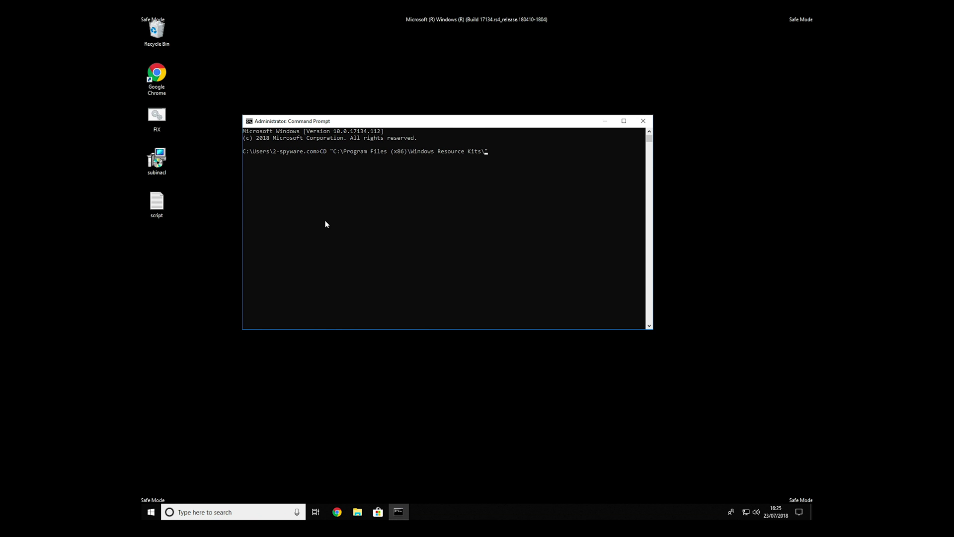
key(Return)
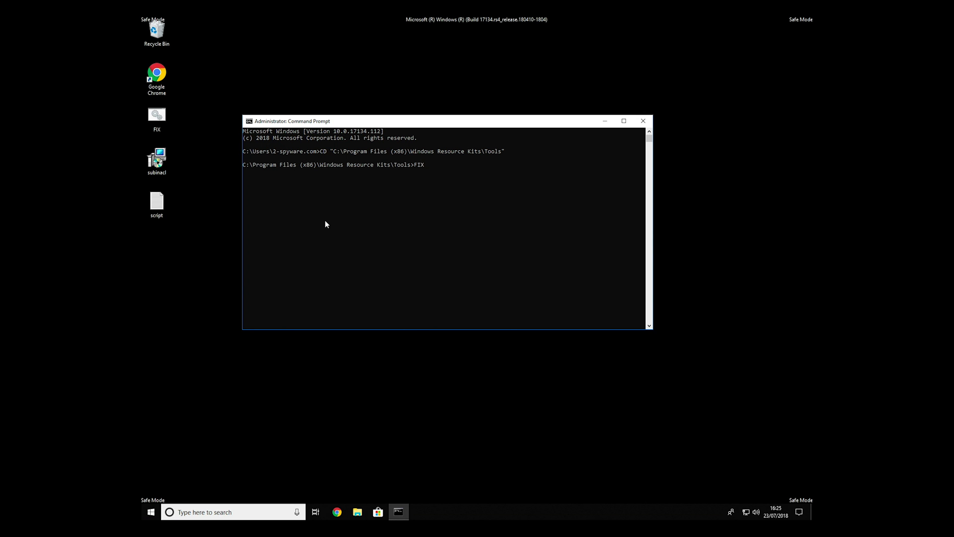
text(FIX.BAT)
key(Return)
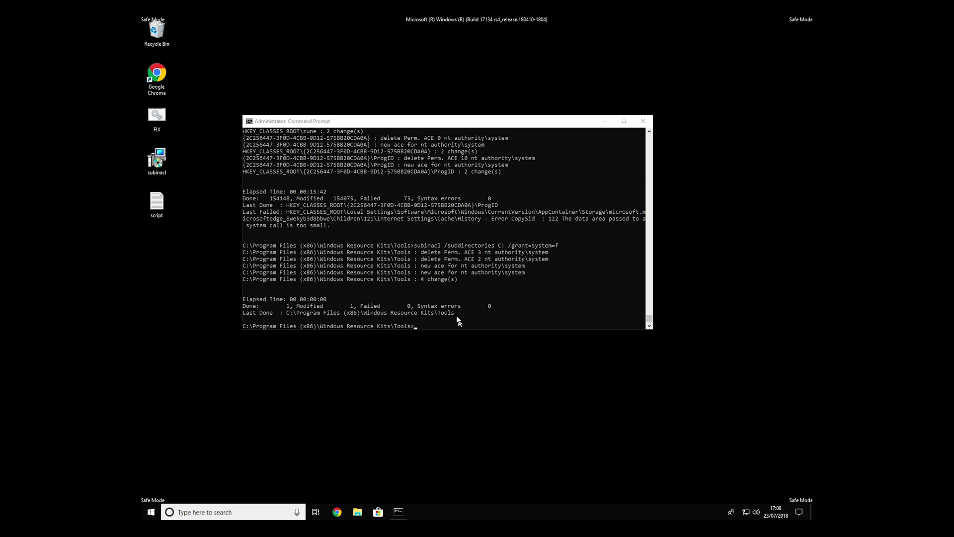
Step: Close Command Prompt, run msconfig, untick Safe boot on the Boot tab and apply
click(644, 121)
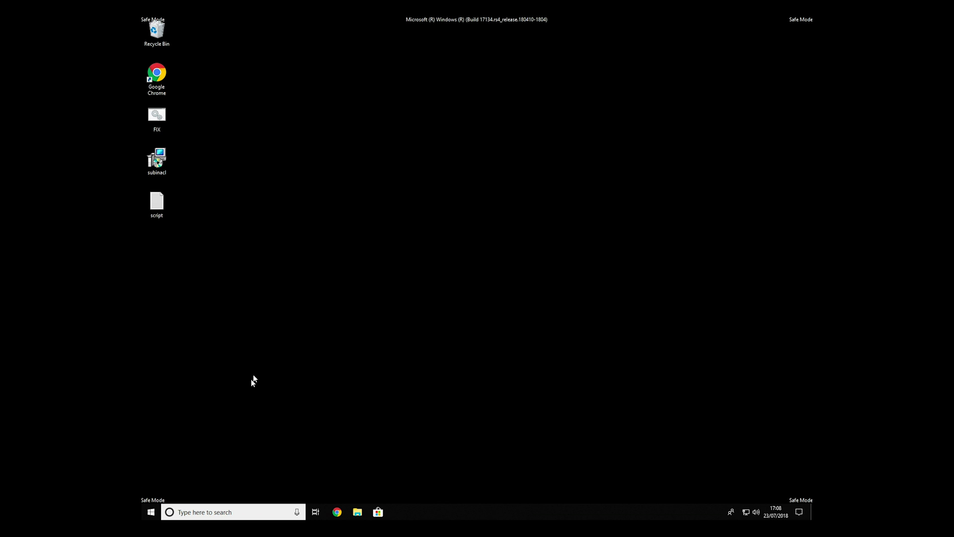
key(super+r)
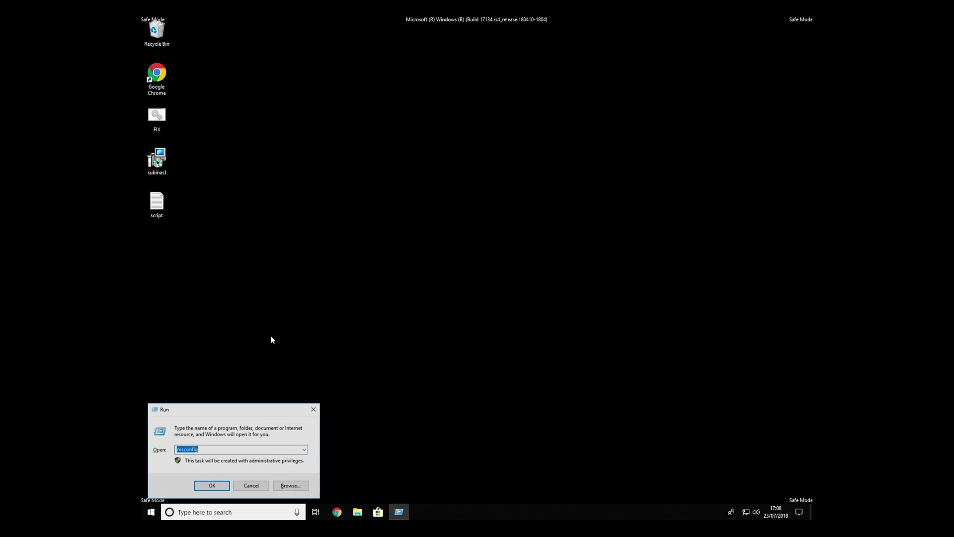
click(215, 486)
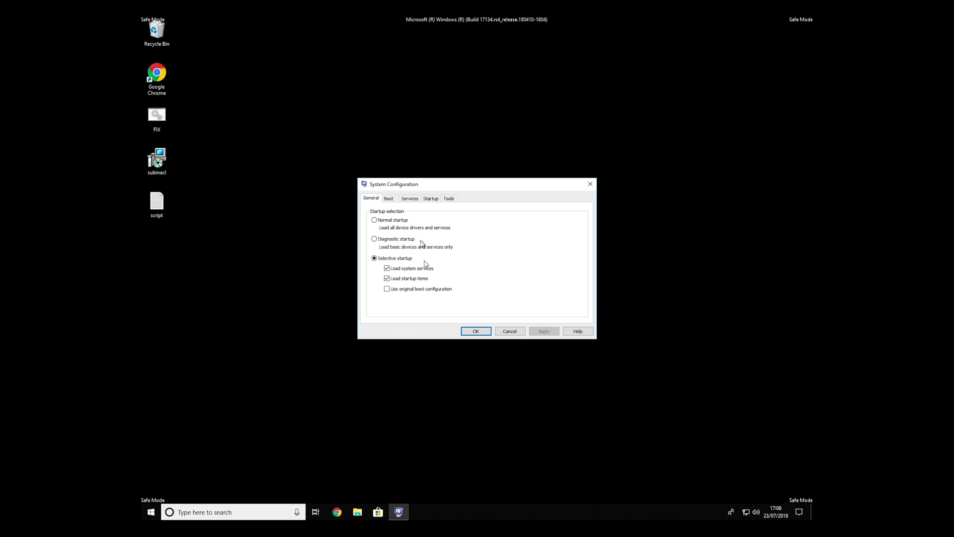
click(390, 199)
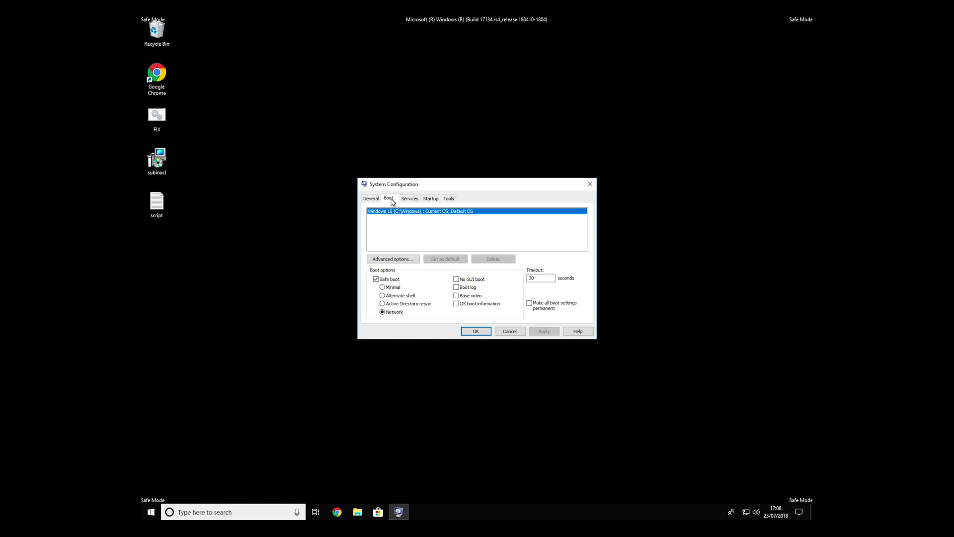
click(394, 280)
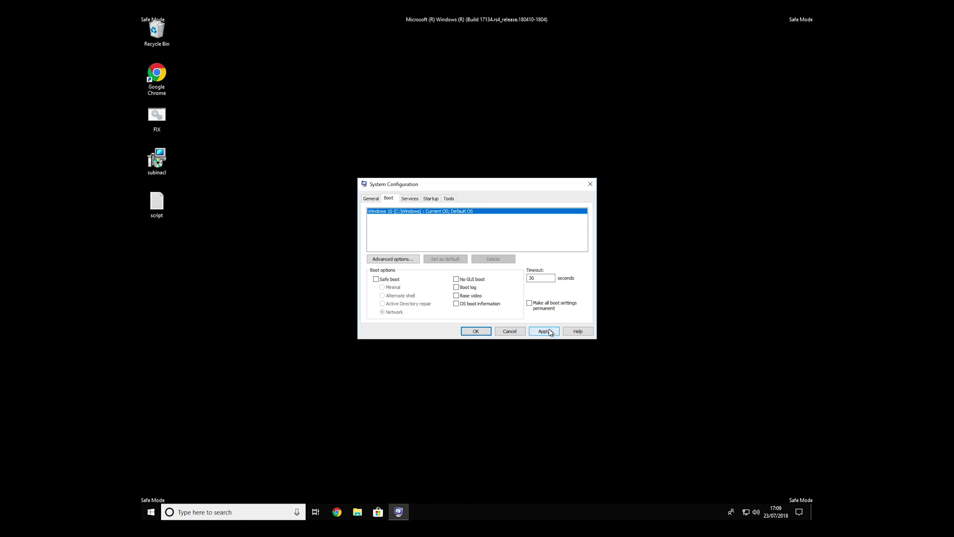
click(544, 332)
click(472, 331)
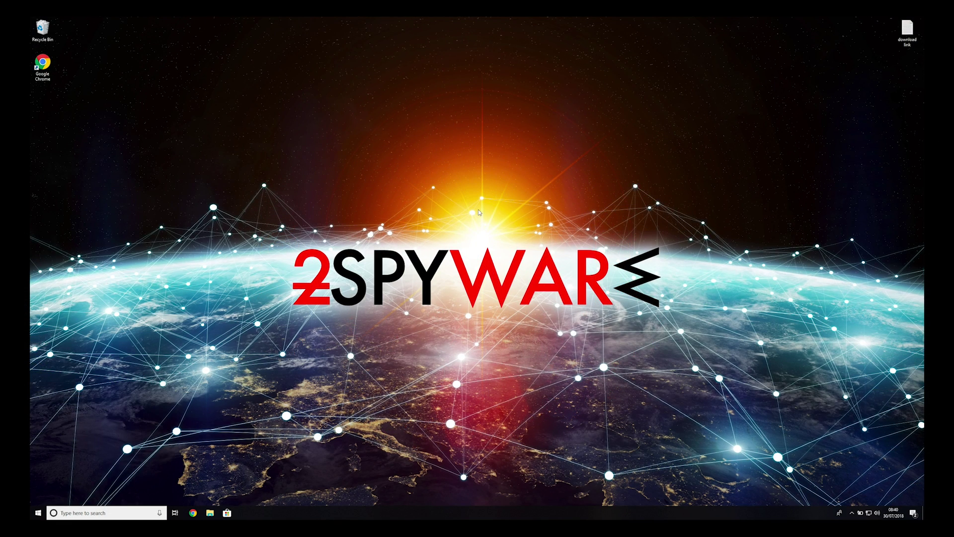
Step: Copy the Data Recovery Pro setup URL from the download link file and open Chrome
double_click(905, 32)
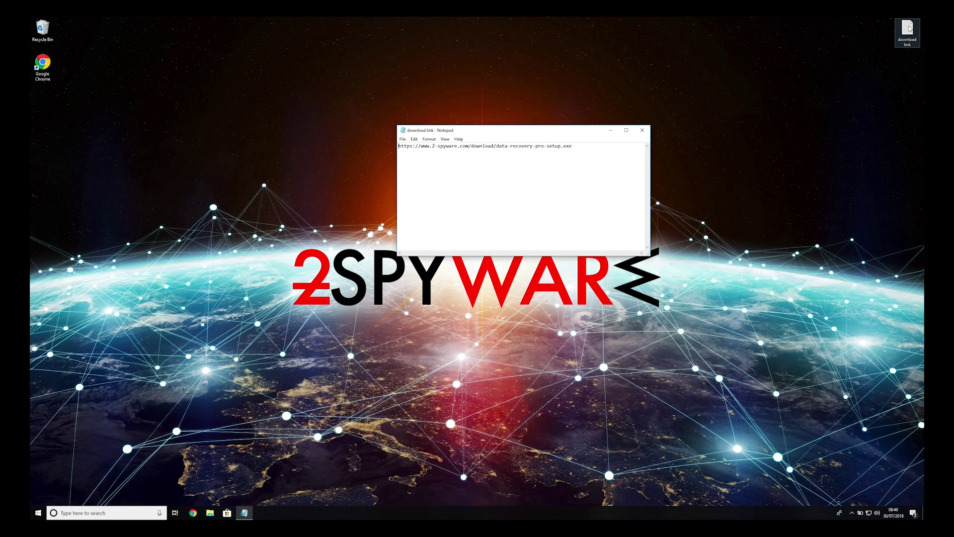
drag(573, 145, 397, 145)
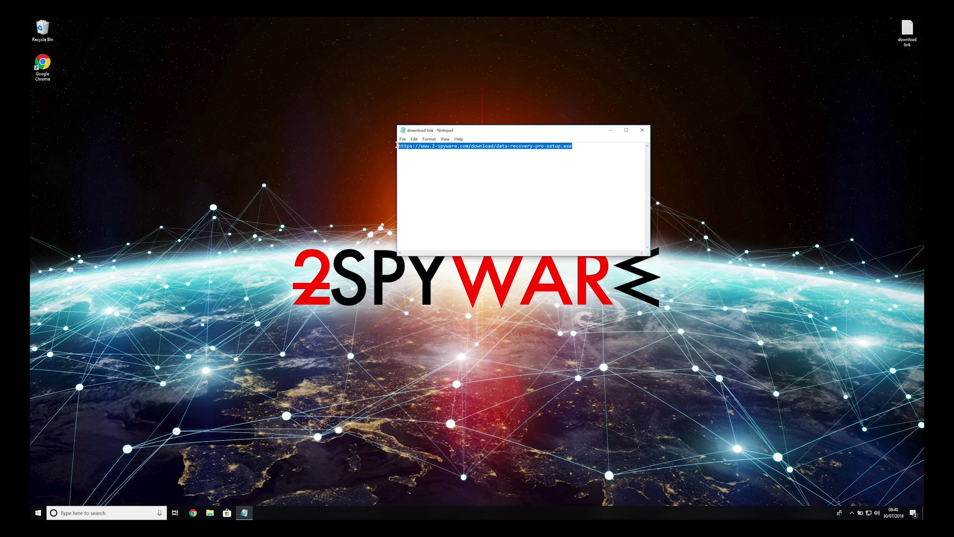
right_click(408, 146)
click(423, 167)
click(646, 131)
click(193, 512)
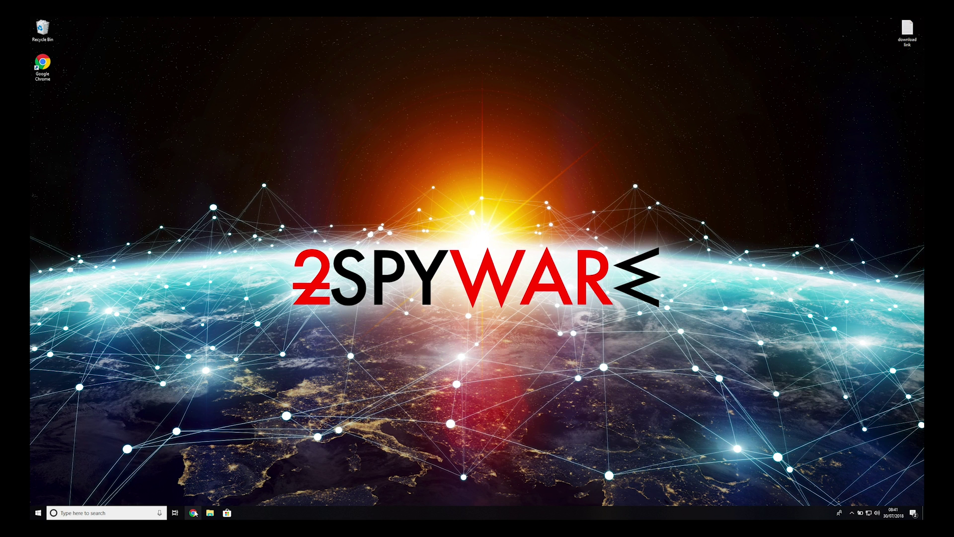
right_click(298, 115)
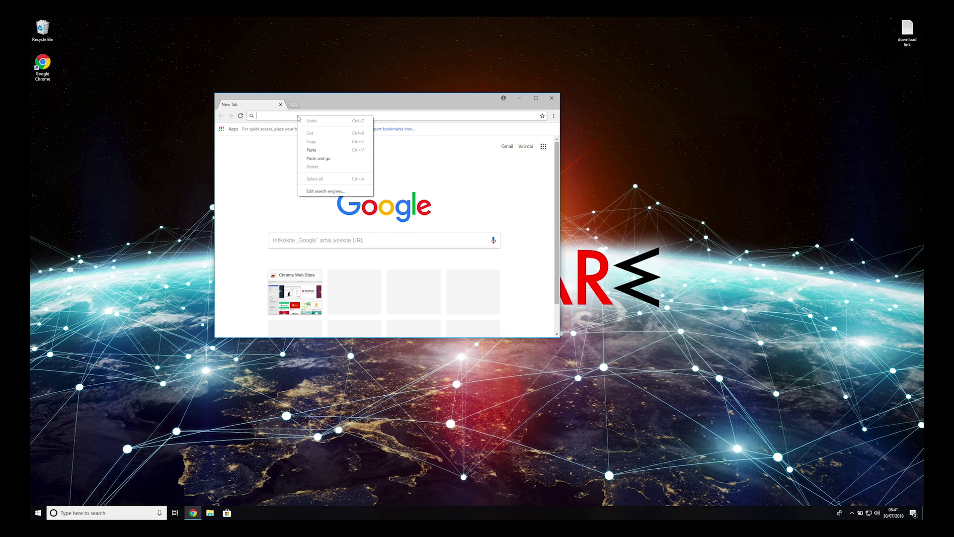
Step: Paste and go to the copied URL, then launch the downloaded Data Recovery Pro installer
click(324, 158)
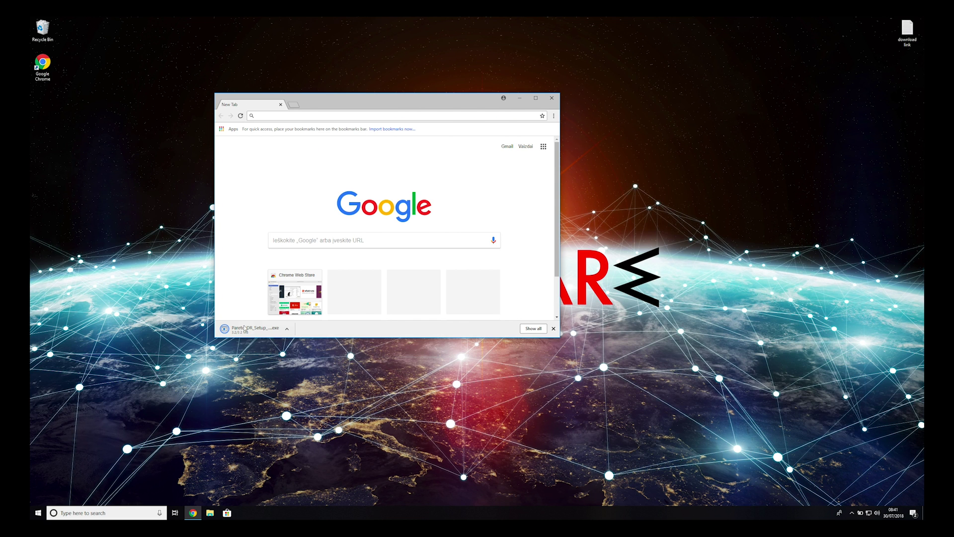
click(244, 329)
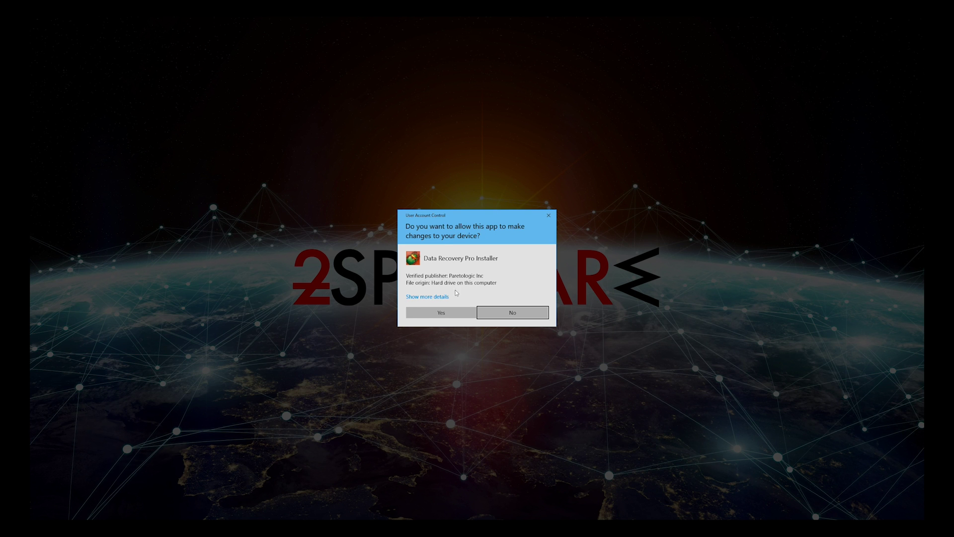
Step: Approve UAC, accept the license and install Data Recovery Pro with default components, then launch it
click(444, 314)
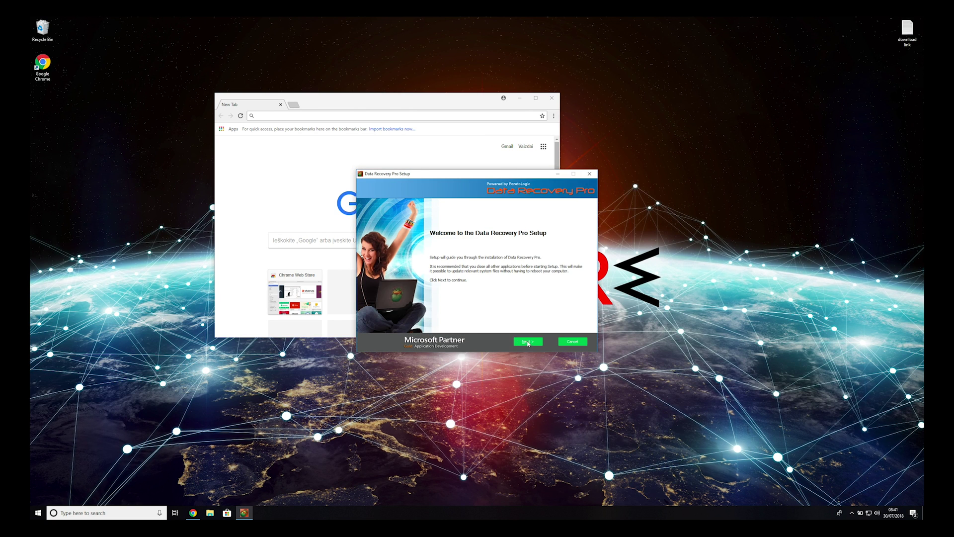
click(528, 342)
scroll(578, 241, down, 10)
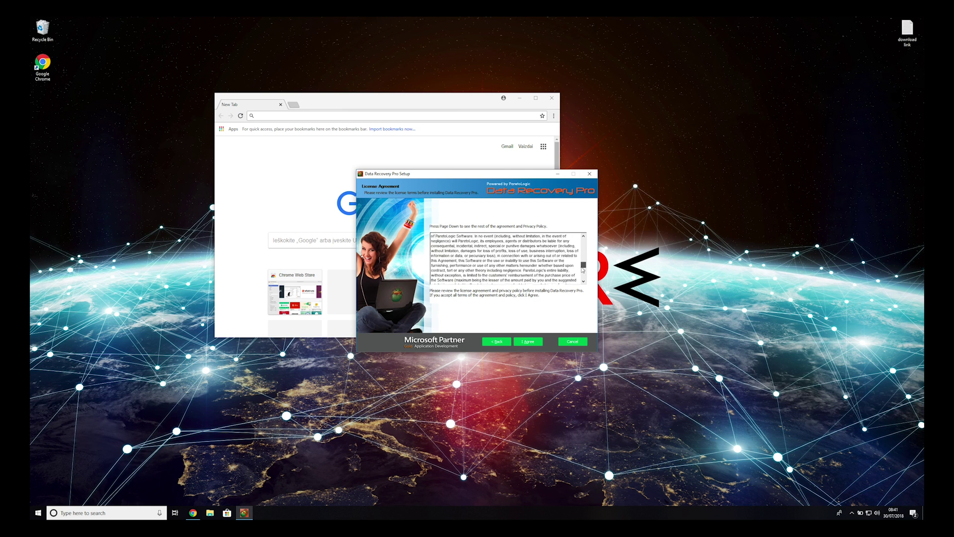
click(536, 342)
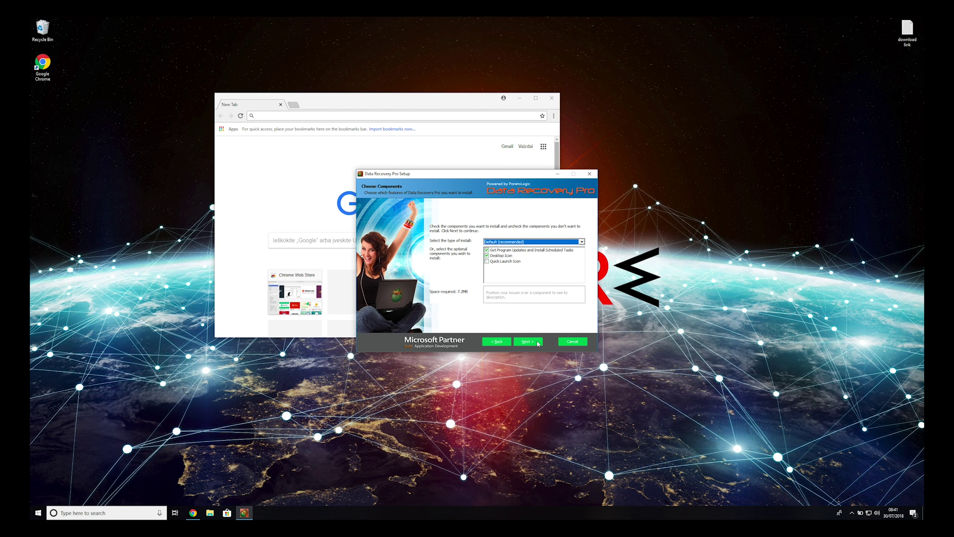
click(536, 342)
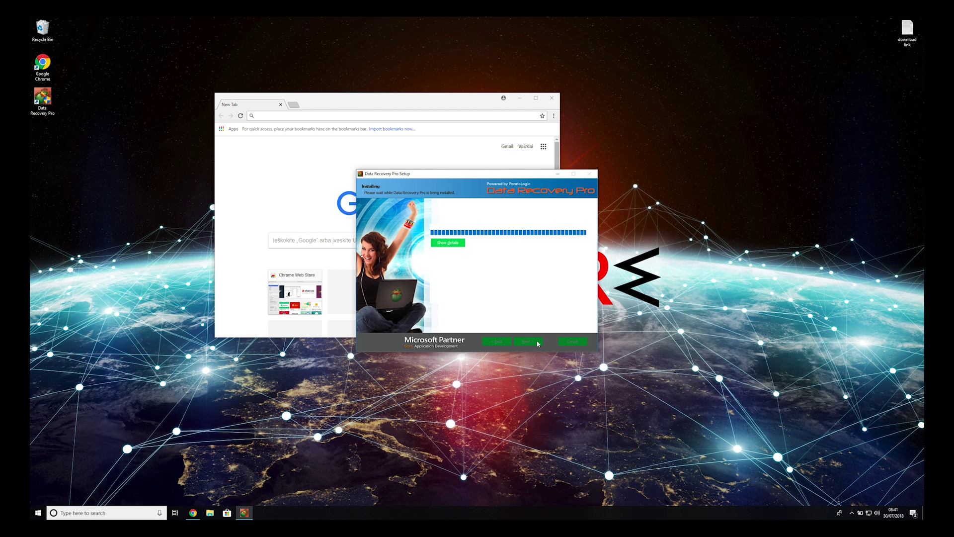
click(528, 341)
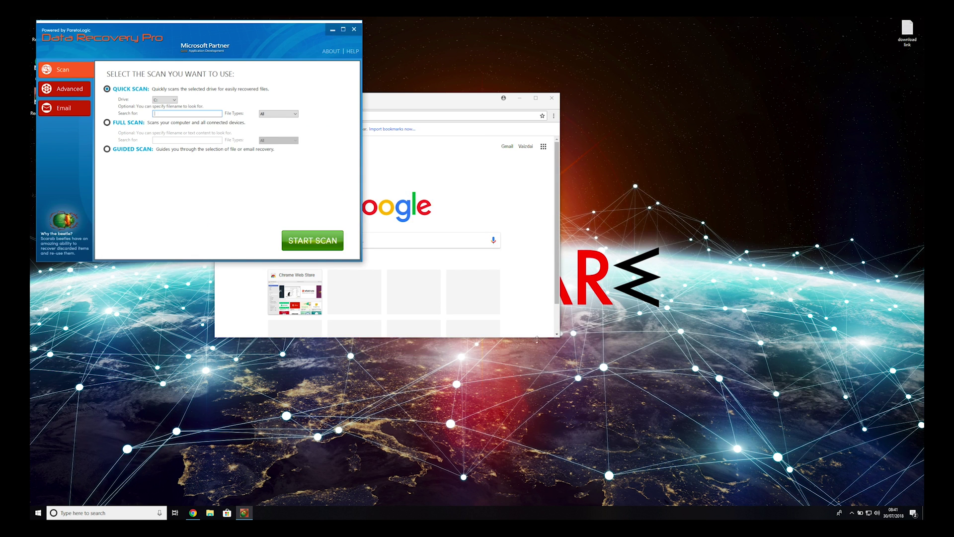